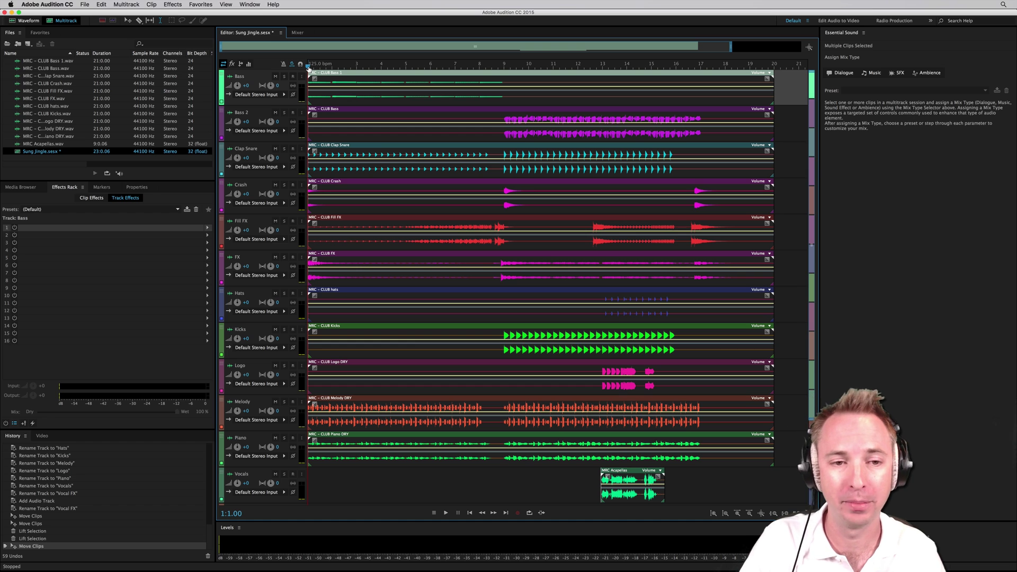
- Play the session, then solo Bass and add Clap Snare while it plays
key("space")
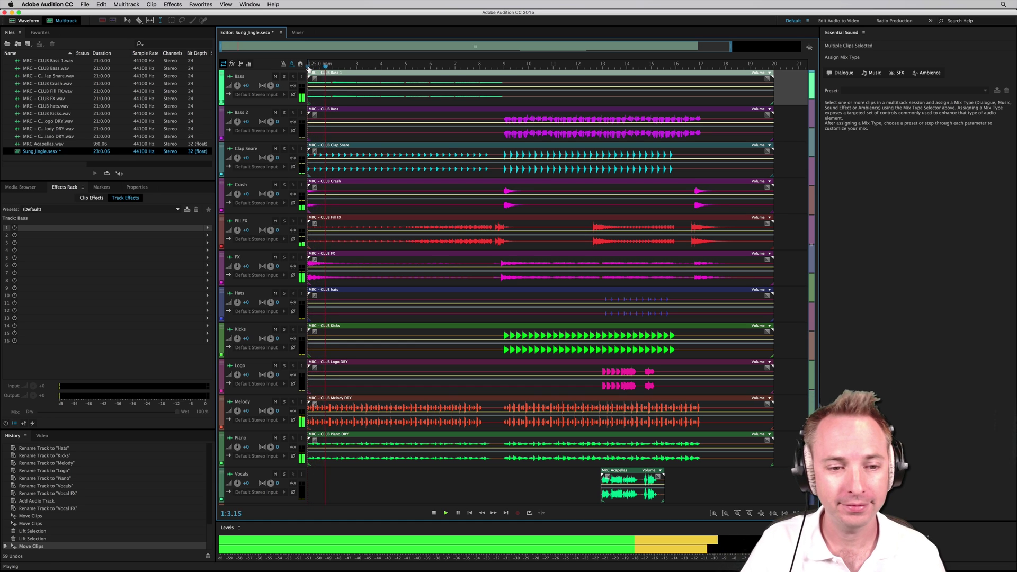
key("space")
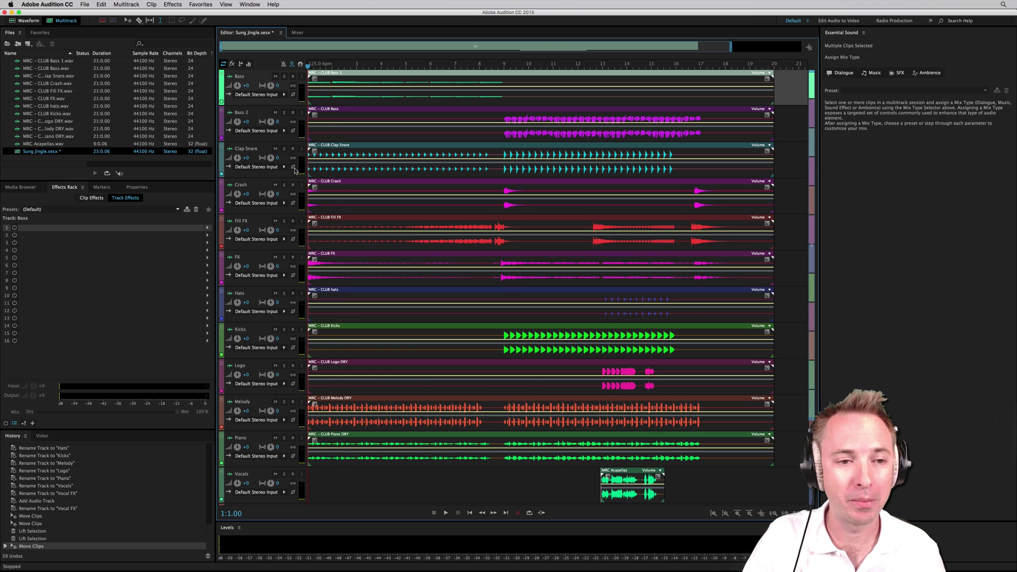
left_click(285, 78)
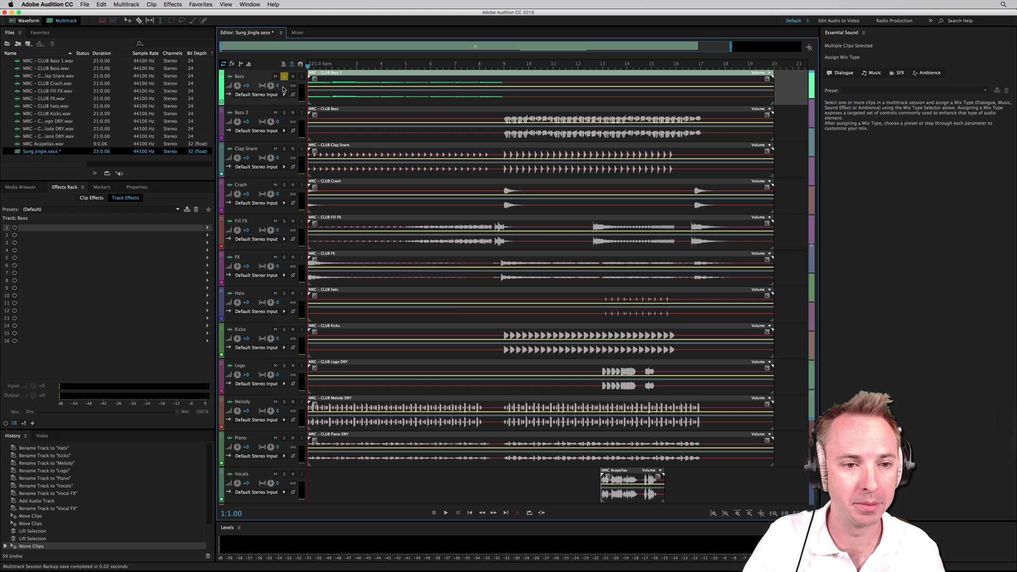
key("space")
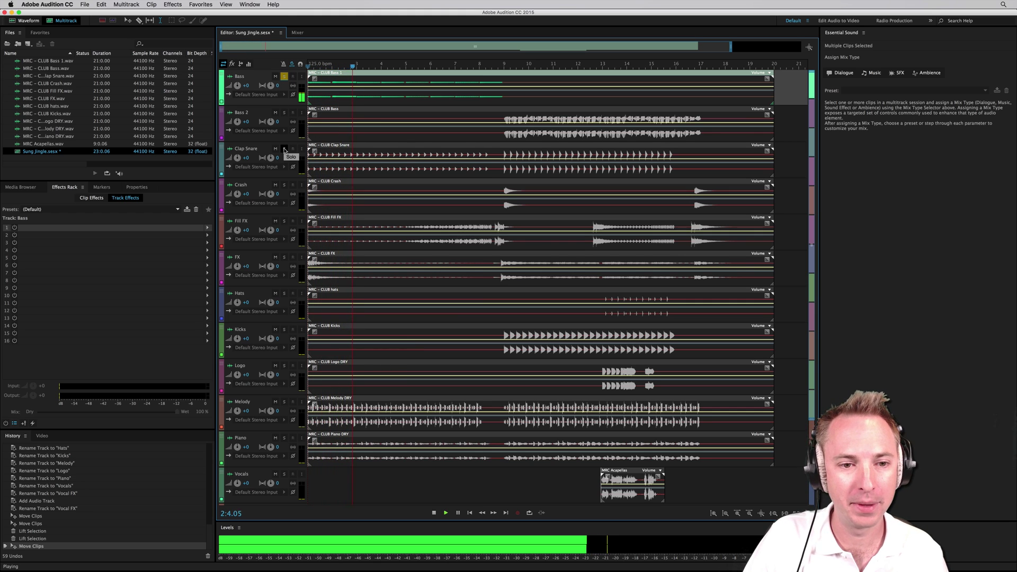
left_click(284, 150)
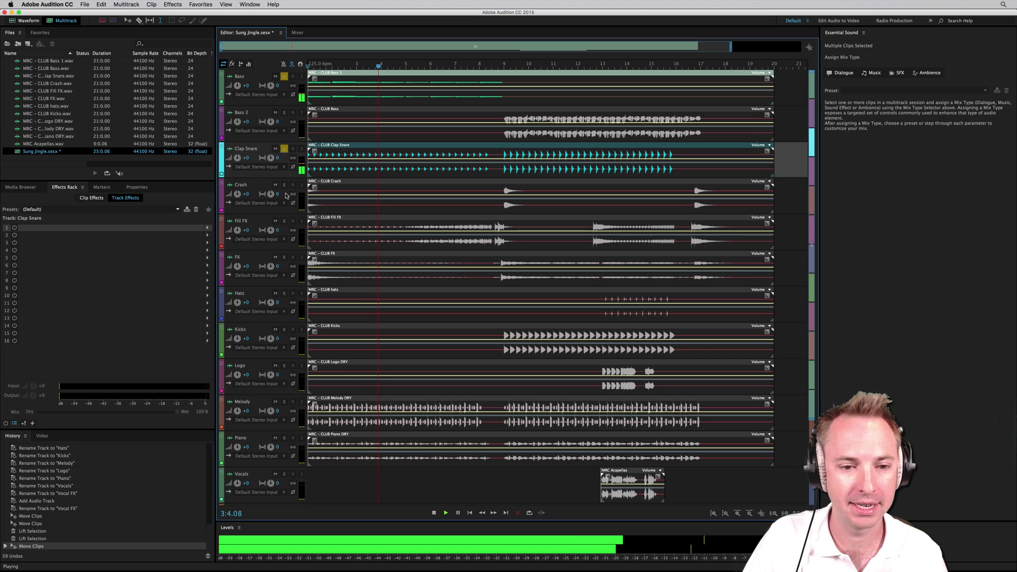
- Try Fill FX and Melody in the solo, leaving Kicks and Piano soloed too
left_click(284, 222)
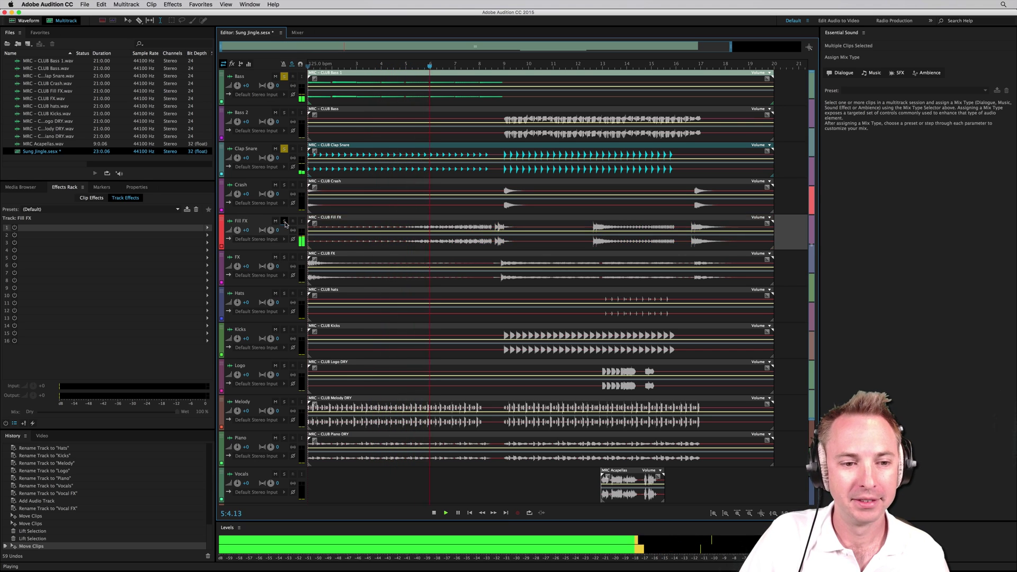
left_click(283, 222)
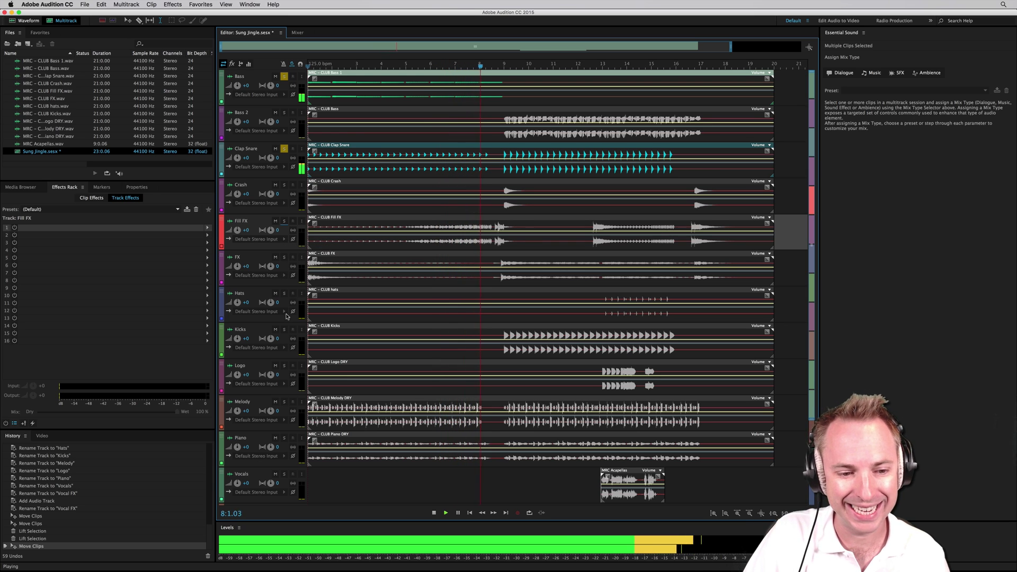
left_click(284, 329)
left_click(284, 329)
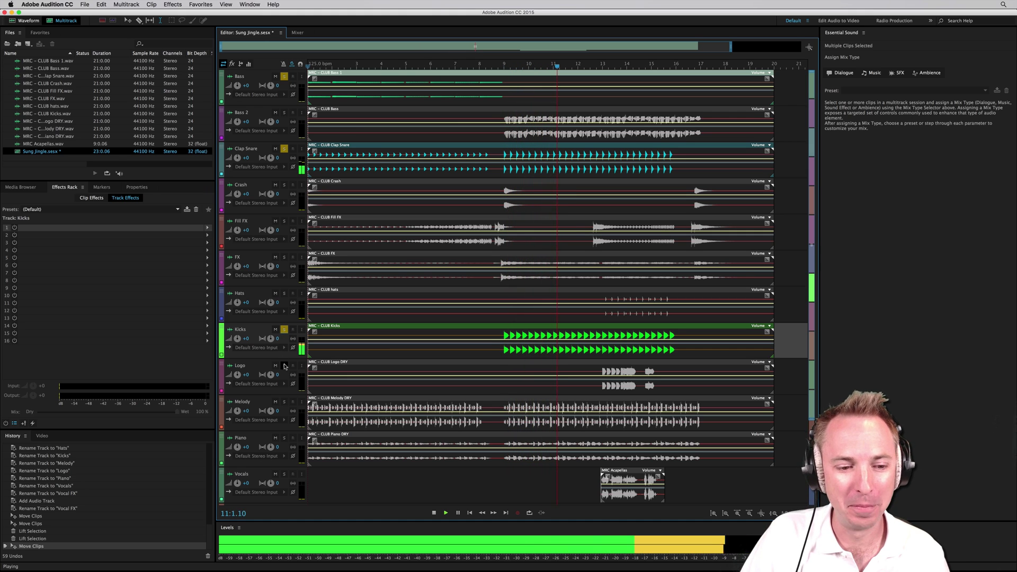
left_click(285, 402)
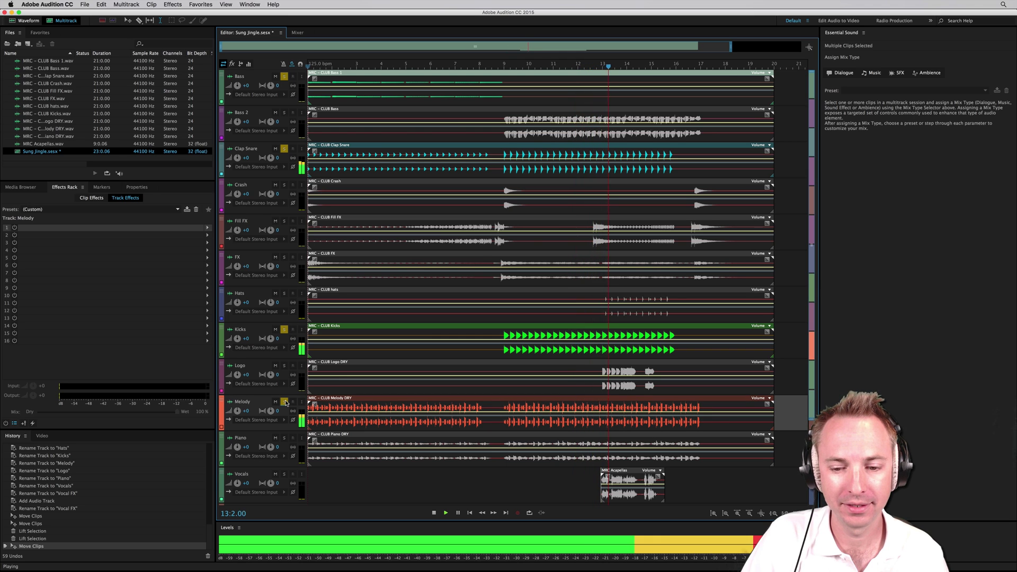
left_click(285, 402)
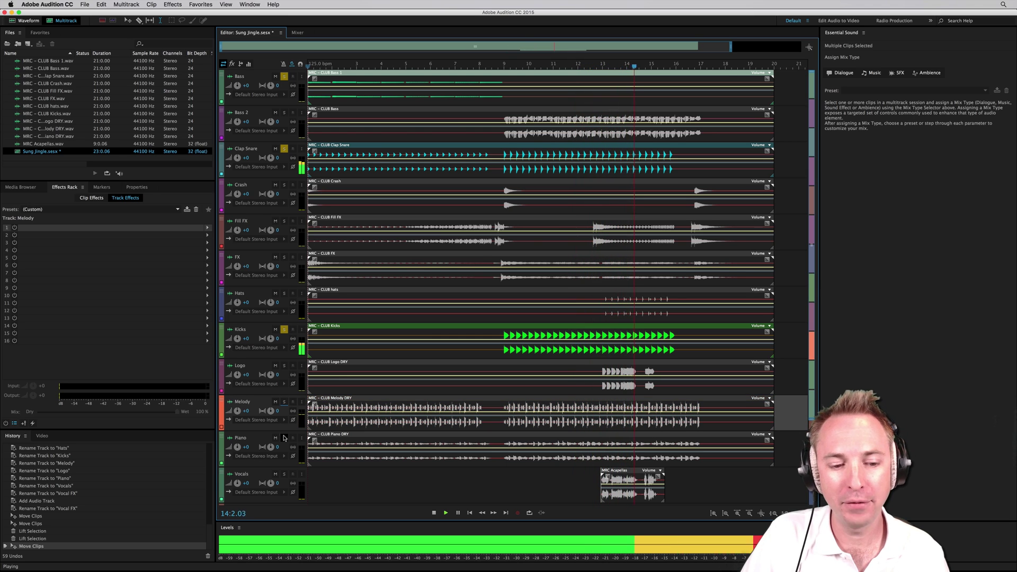
left_click(284, 438)
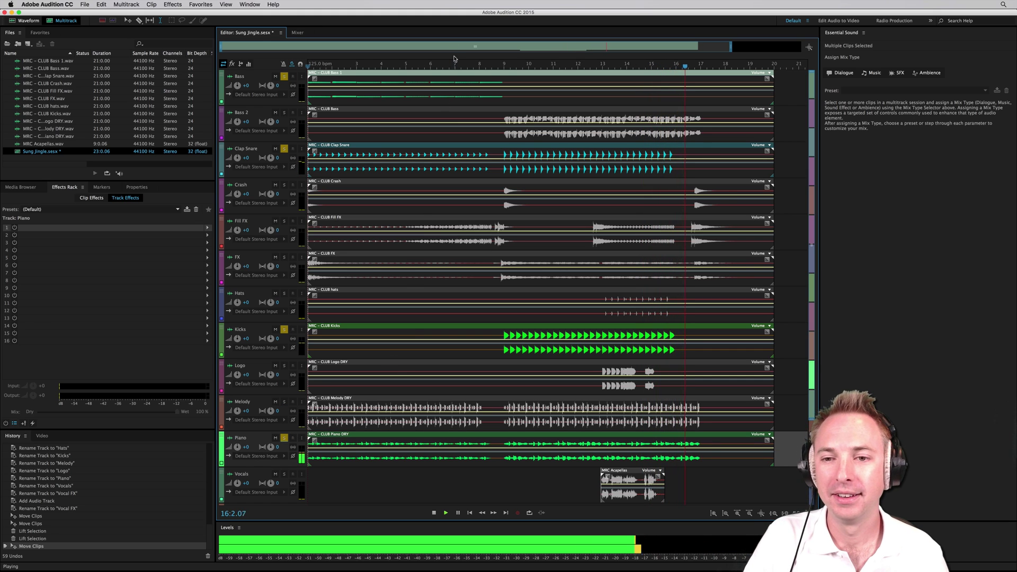
- Unsolo Bass, Clap Snare, Kicks and Piano, then briefly play the full mix
key("space")
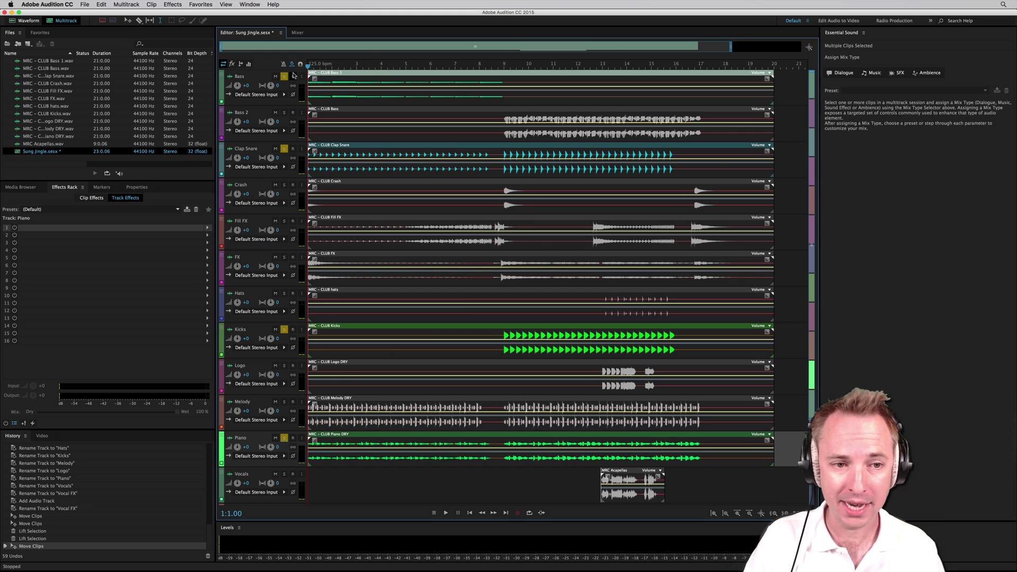
left_click(284, 77)
left_click(284, 149)
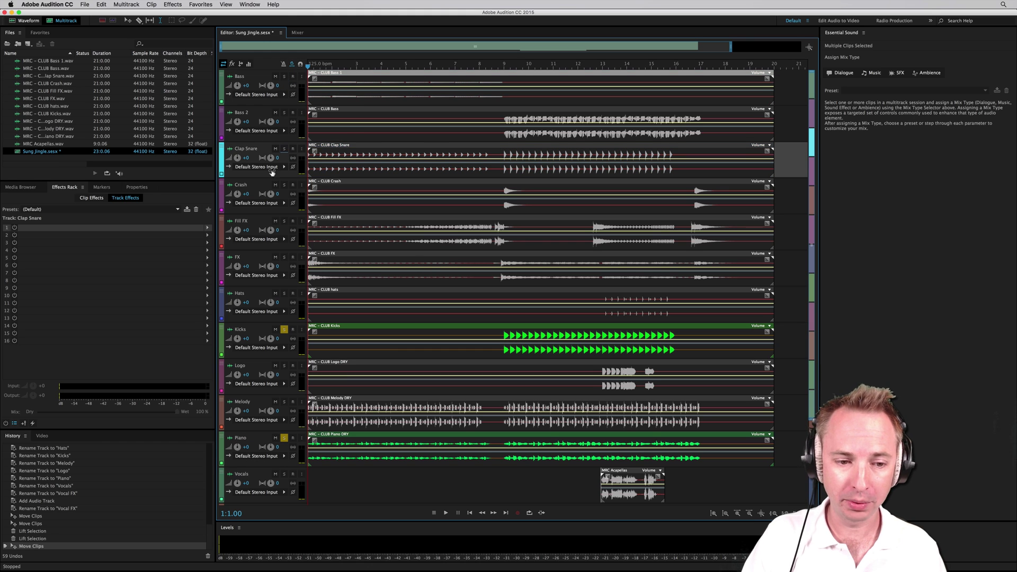
left_click(284, 329)
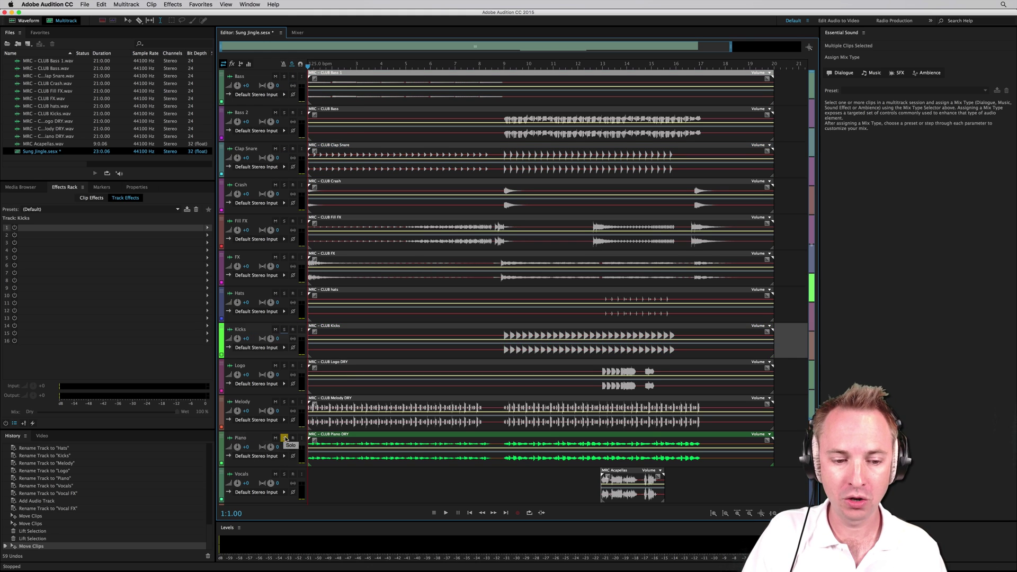
left_click(284, 438)
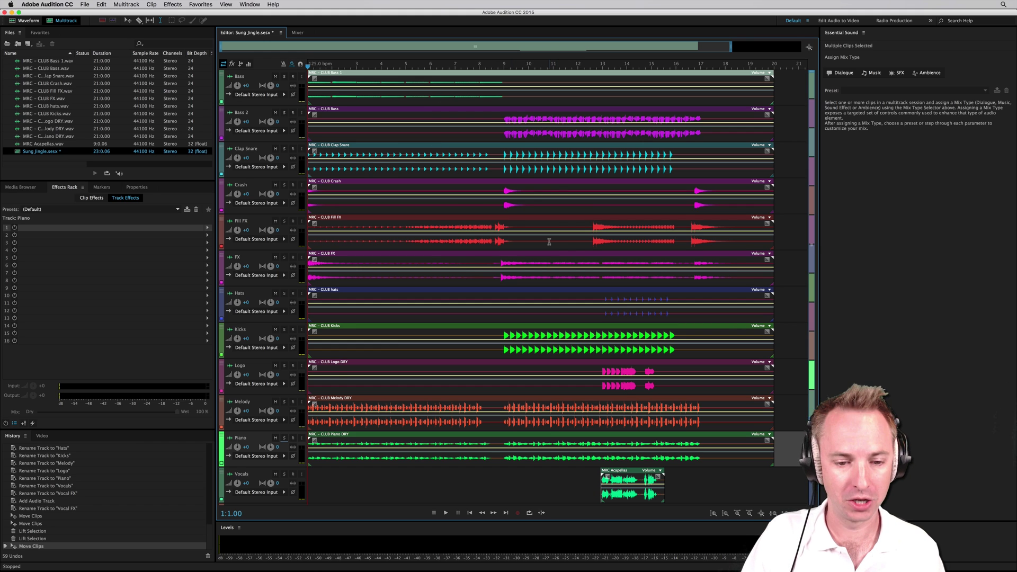
key("space")
key("space")
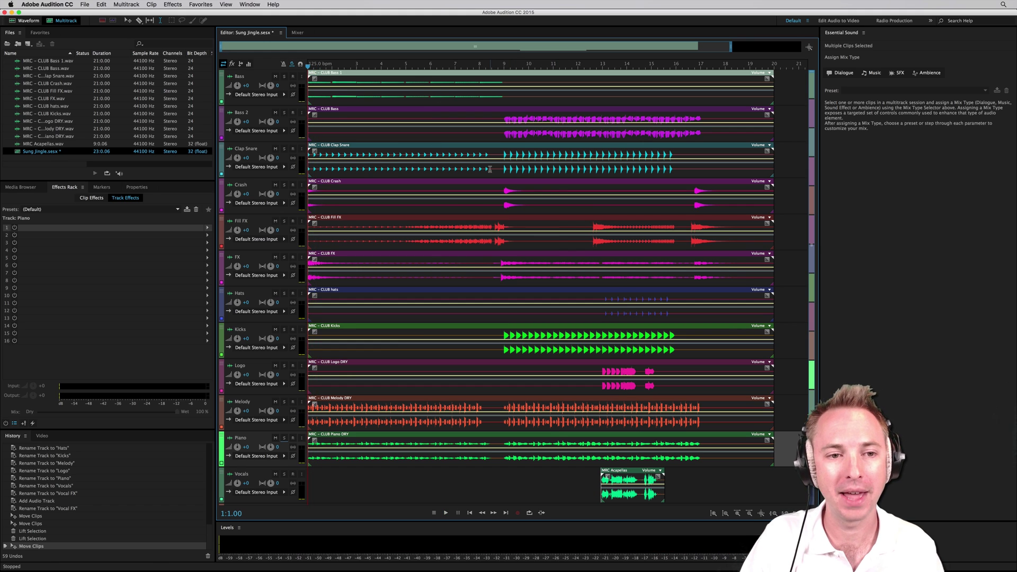
- Review the timeline's time display and tempo options, closing them unchanged at Bars and Beats, 125 bpm
right_click(321, 66)
mouse_move(371, 74)
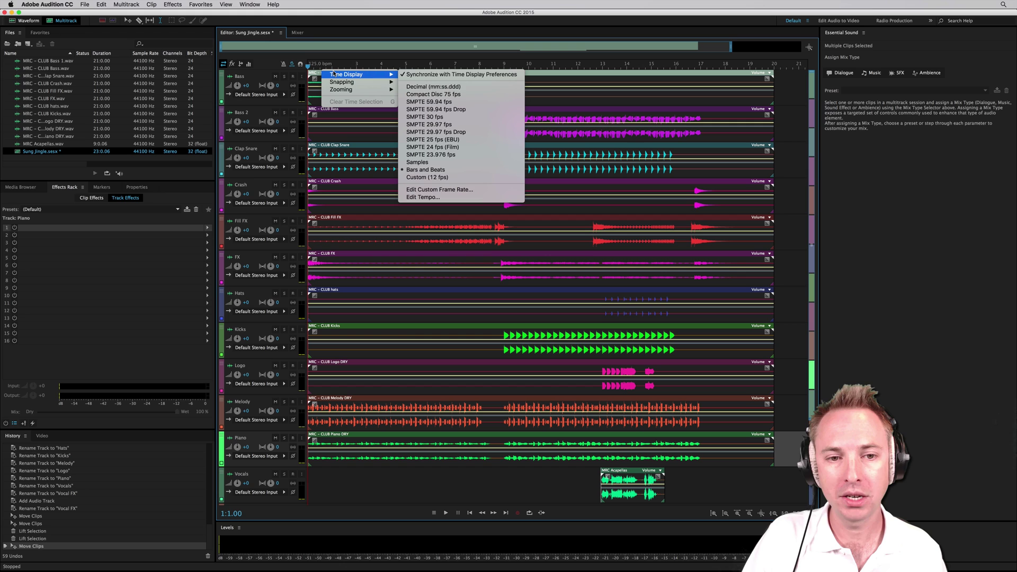
left_click(451, 197)
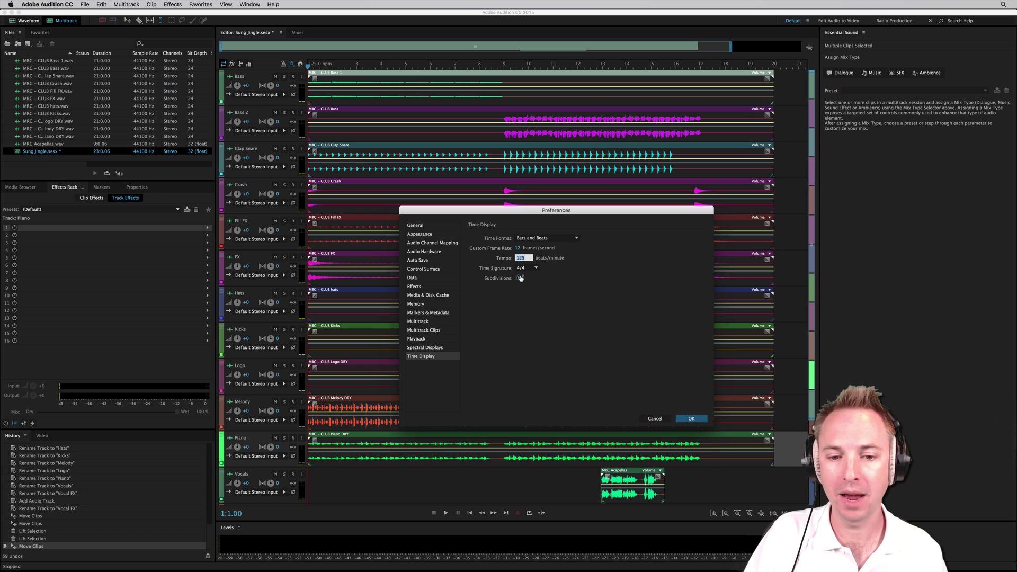
left_click(531, 242)
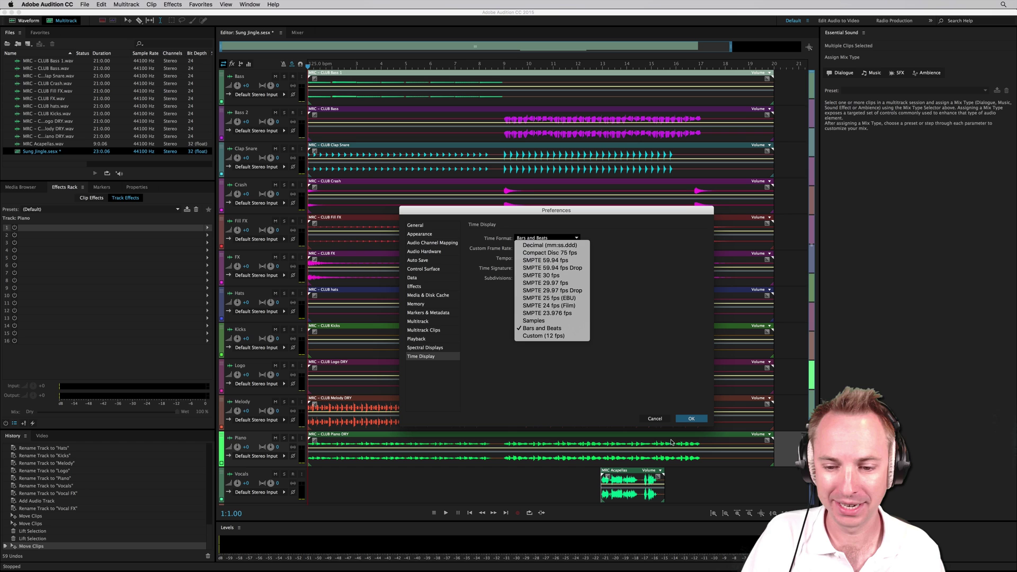
left_click(657, 419)
left_click(655, 418)
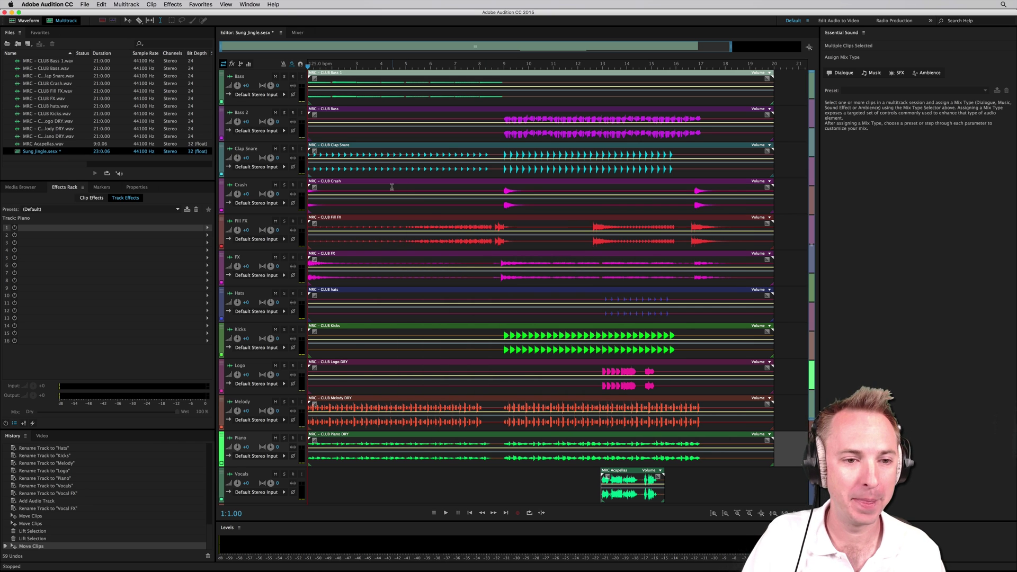
- Add a Metronome track and play it, briefly soloing then unsoloing Clap Snare
left_click(284, 64)
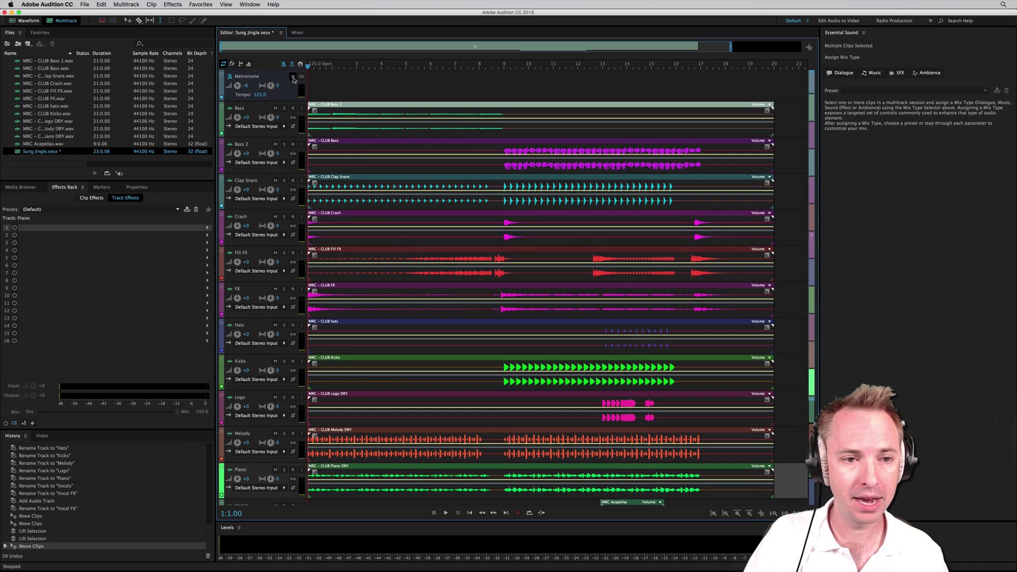
left_click(309, 86)
key("space")
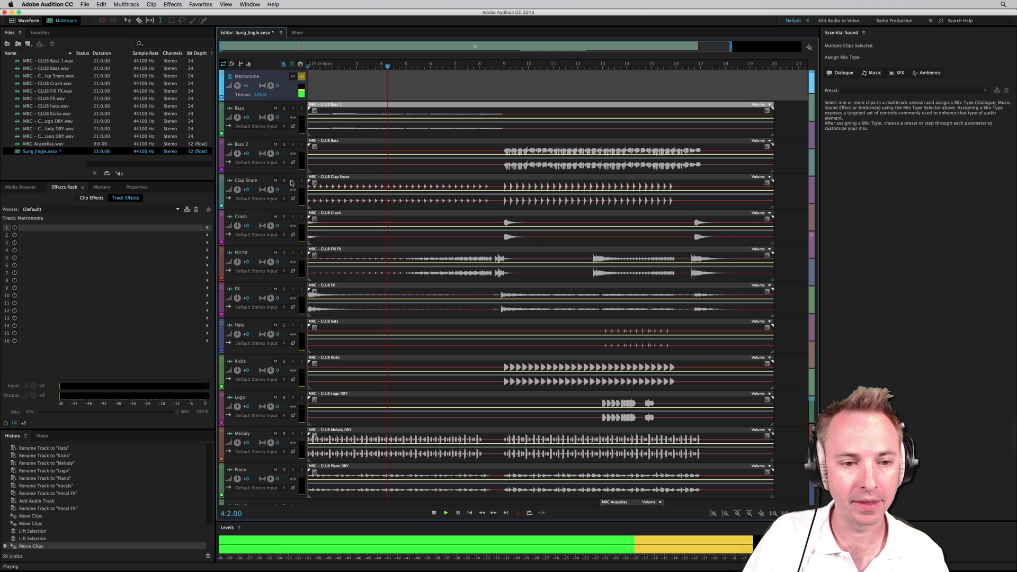
left_click(285, 182)
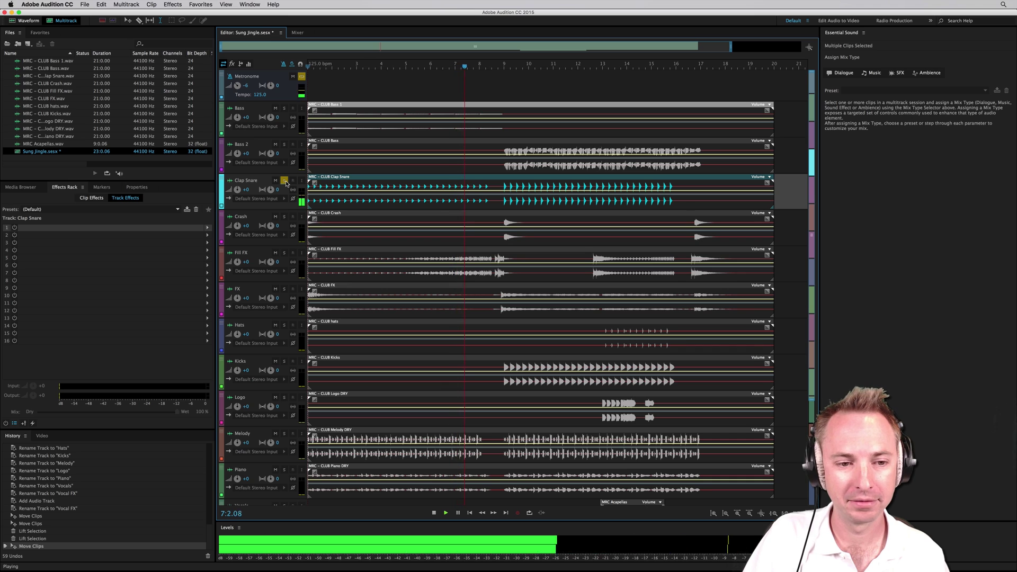
key("space")
left_click(285, 181)
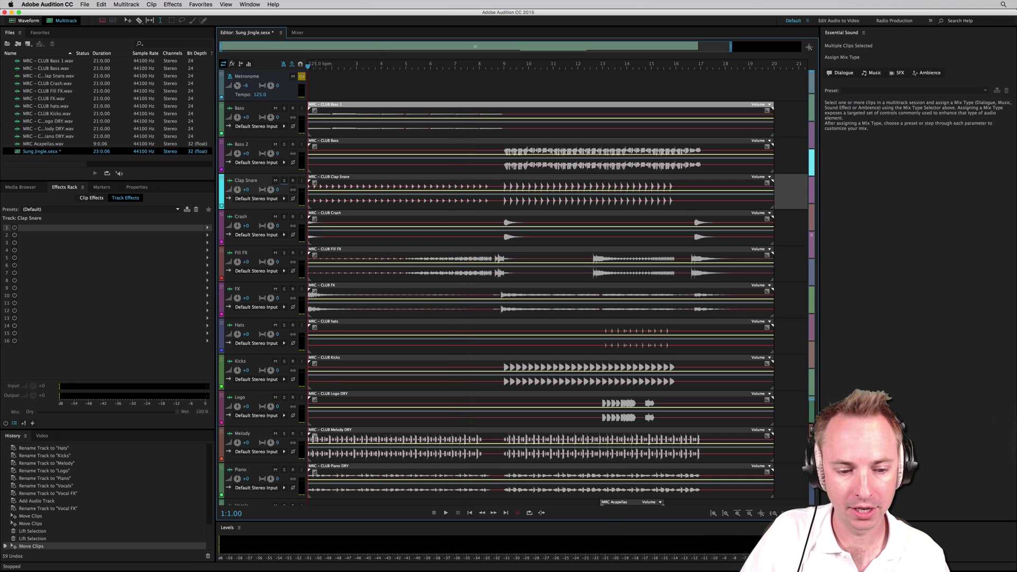
- Solo Piano and Melody and play them against the click
left_click(291, 470)
left_click(284, 470)
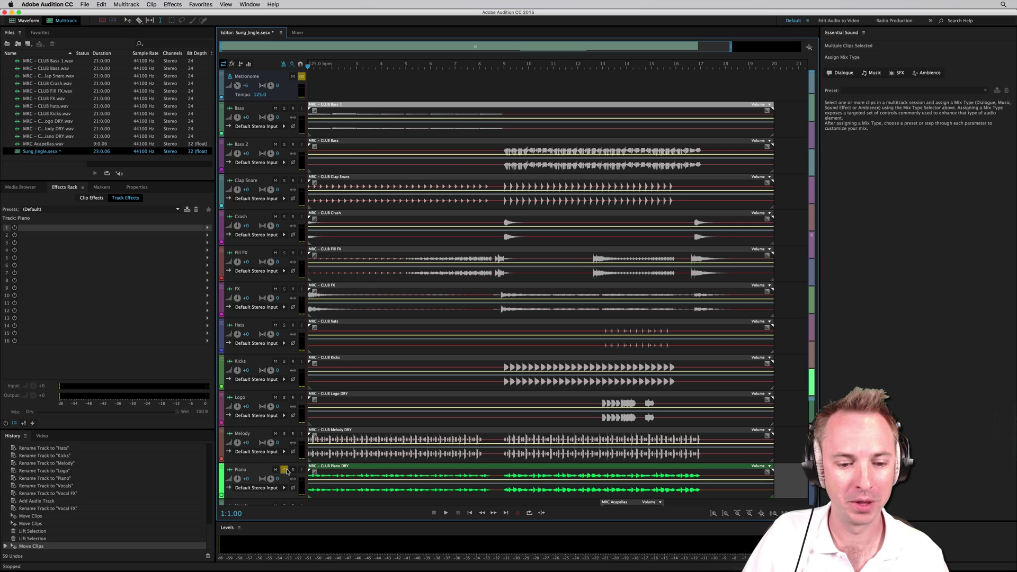
key("space")
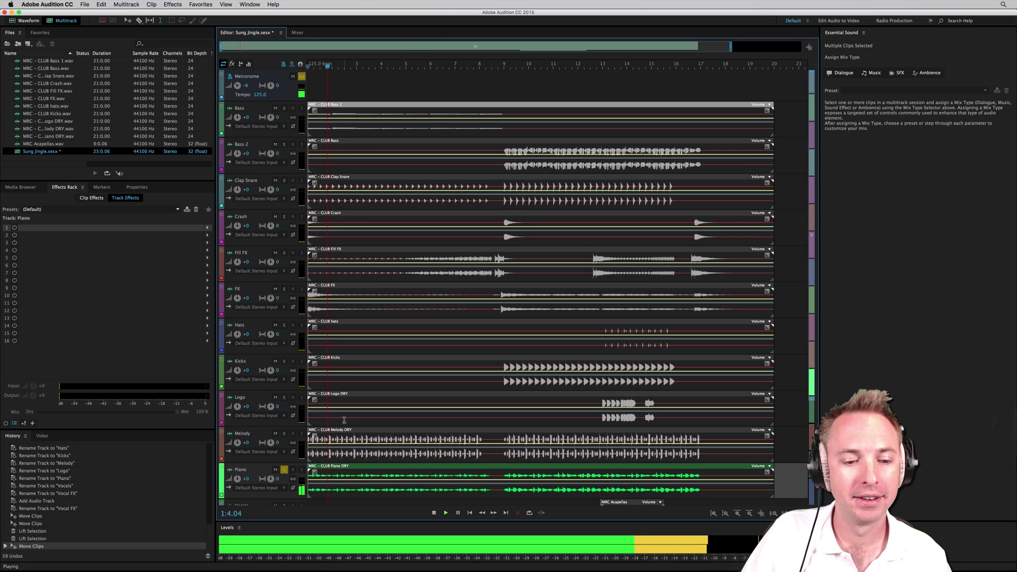
left_click(285, 434)
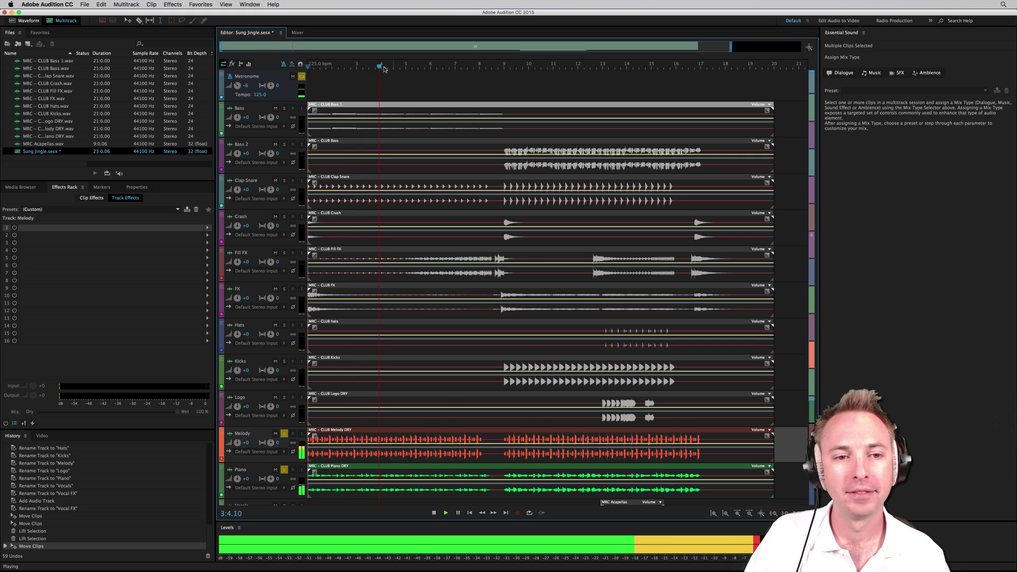
key("space")
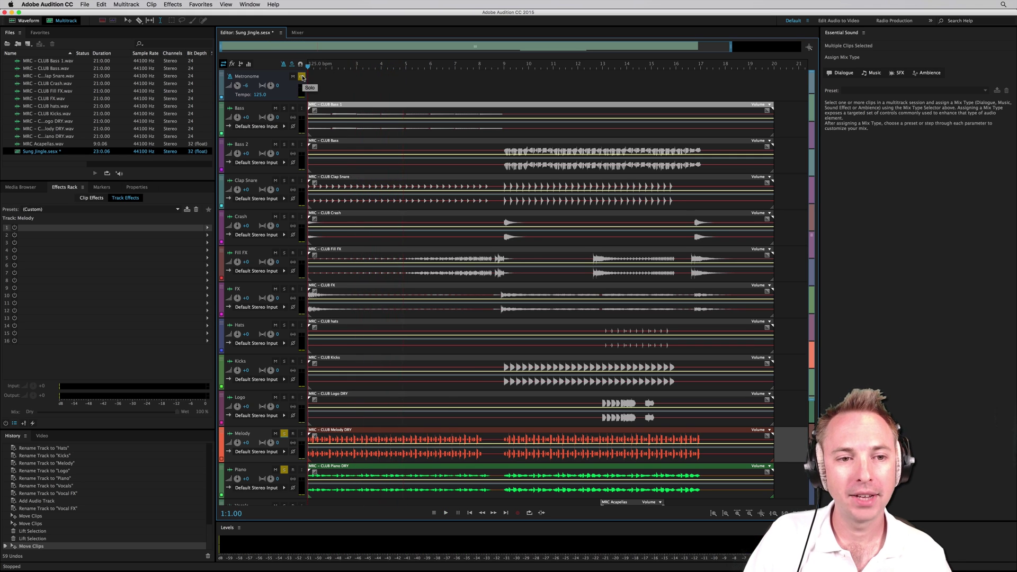
- Play the session and mute the Metronome track's click before stopping
left_click(302, 77)
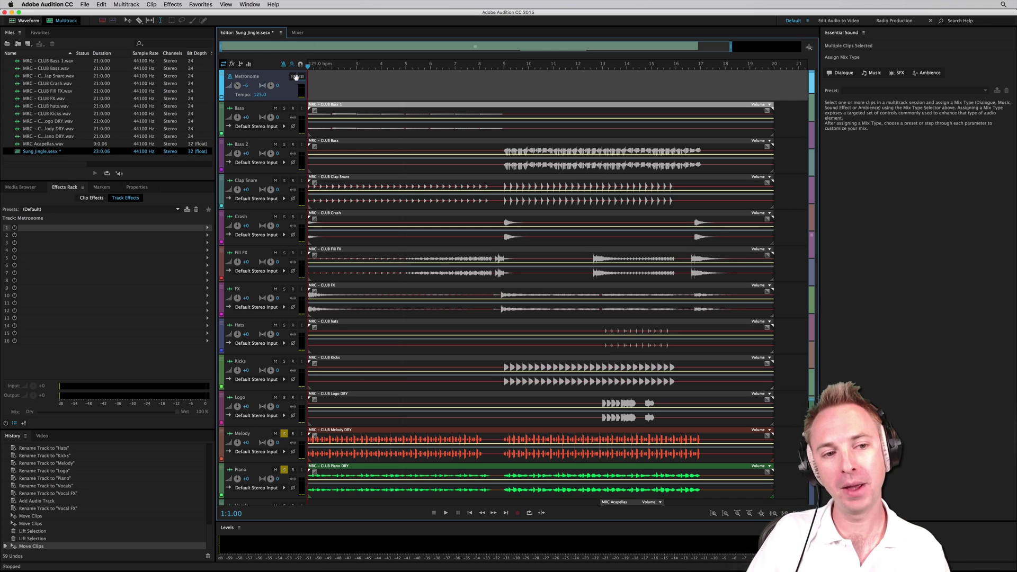
key("space")
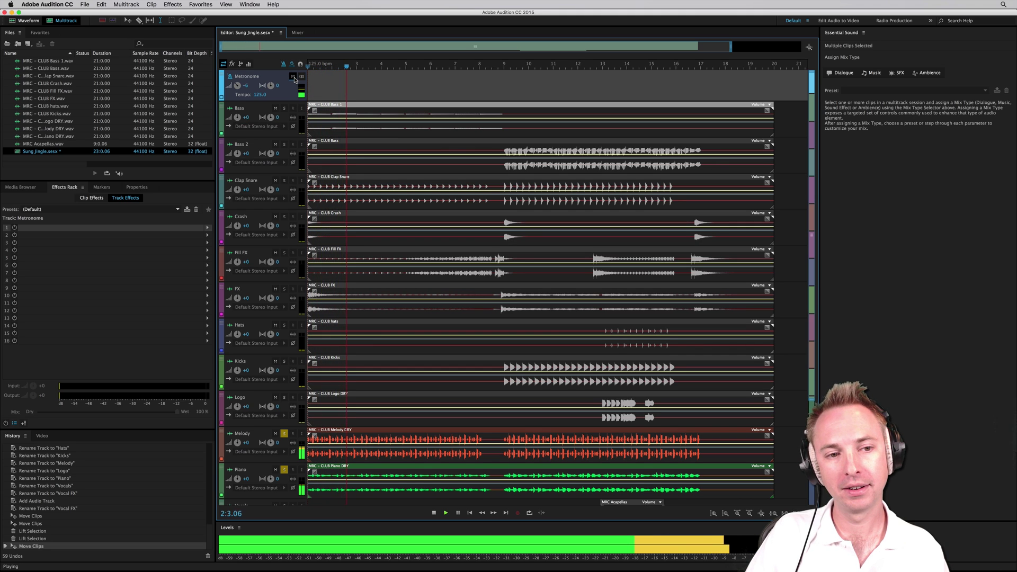
left_click(292, 77)
key("space")
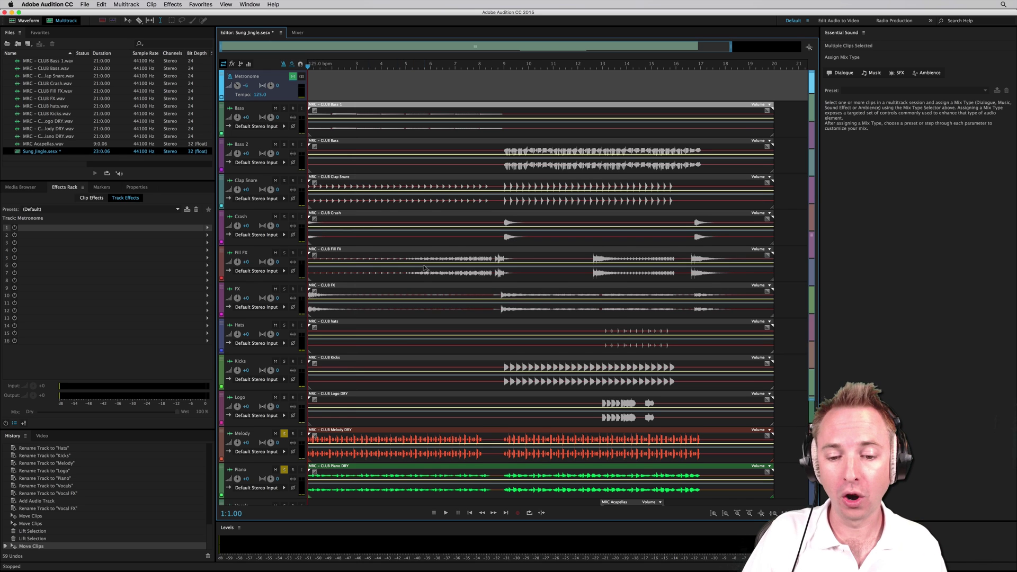
- Solo the Vocals track and unsolo Piano and Melody
scroll(424, 268, "down", 5)
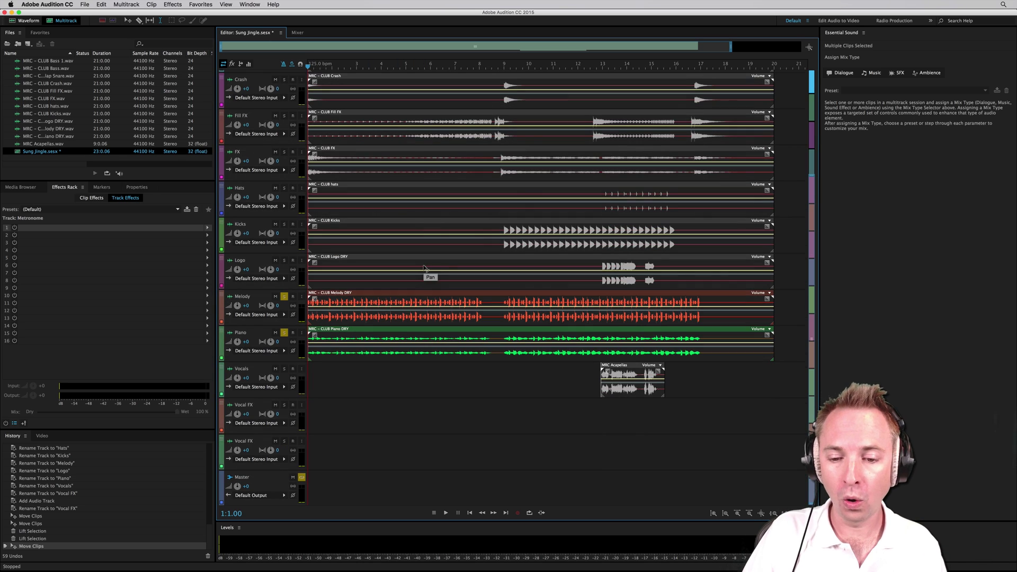
left_click(284, 368)
left_click(284, 333)
left_click(284, 296)
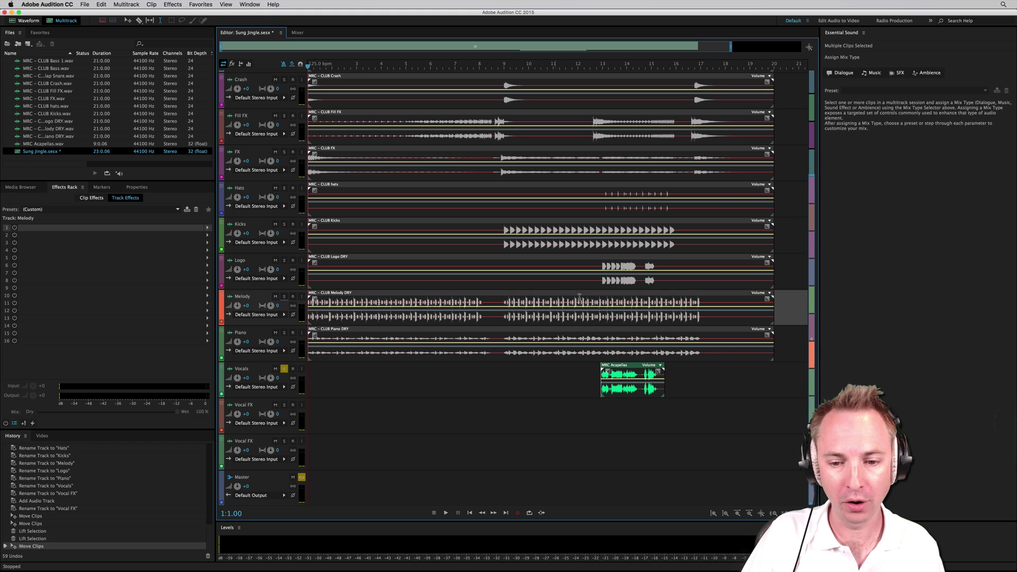
- Preview the MRC Acapellas vocals starting from around bar 12
scroll(443, 173, "up", 5)
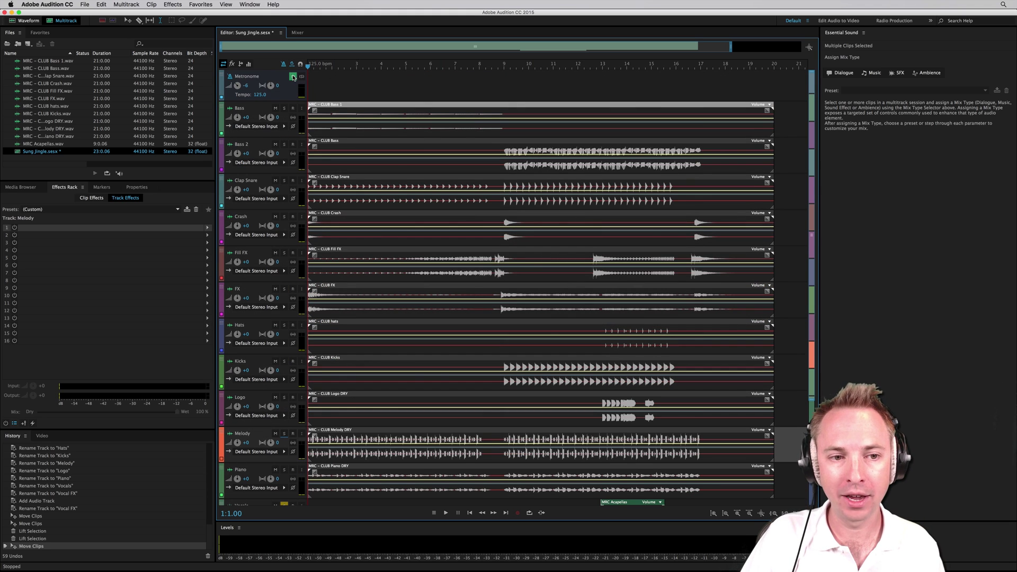
left_click(585, 81)
scroll(604, 84, "down", 5)
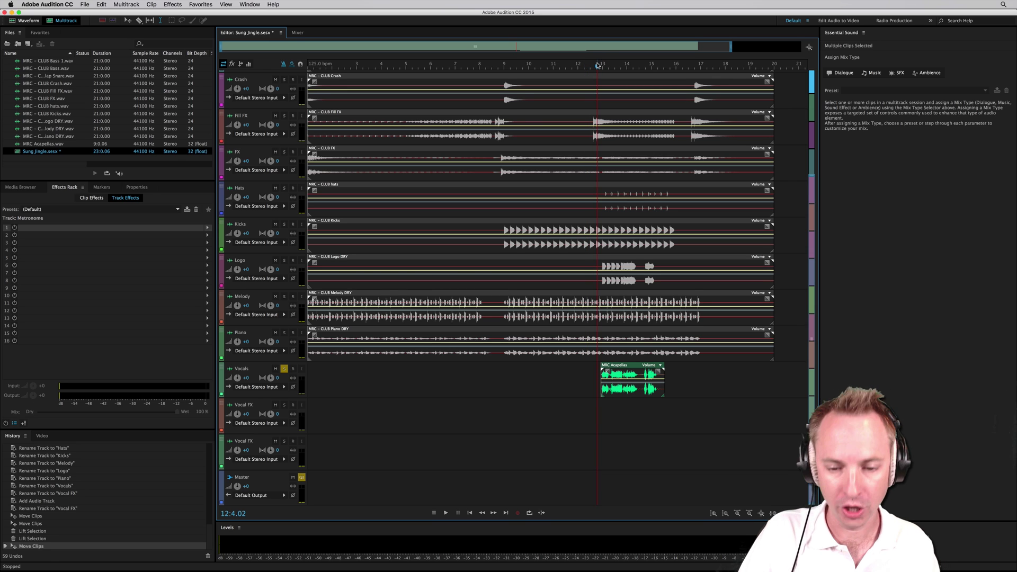
key("space")
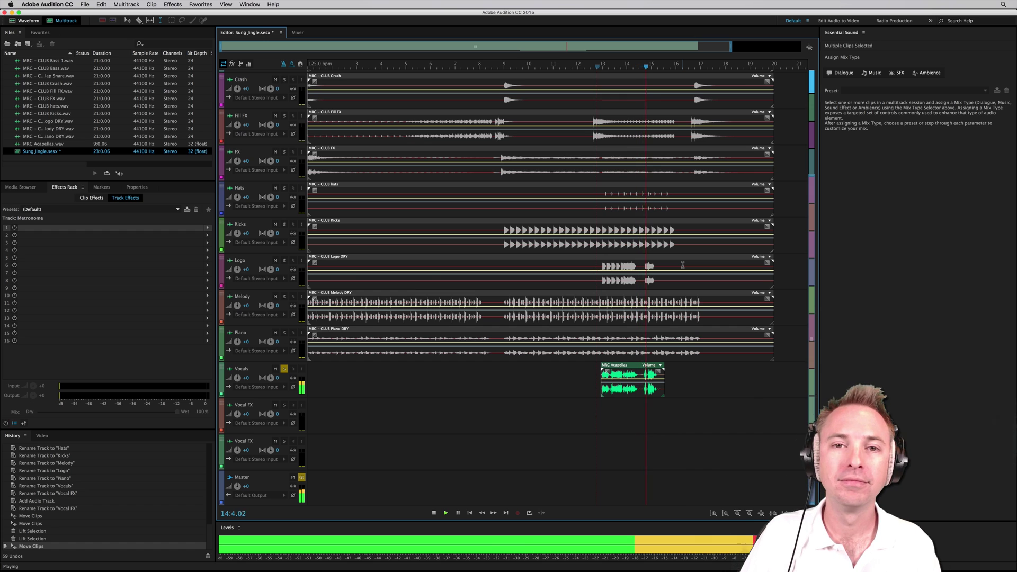
key("space")
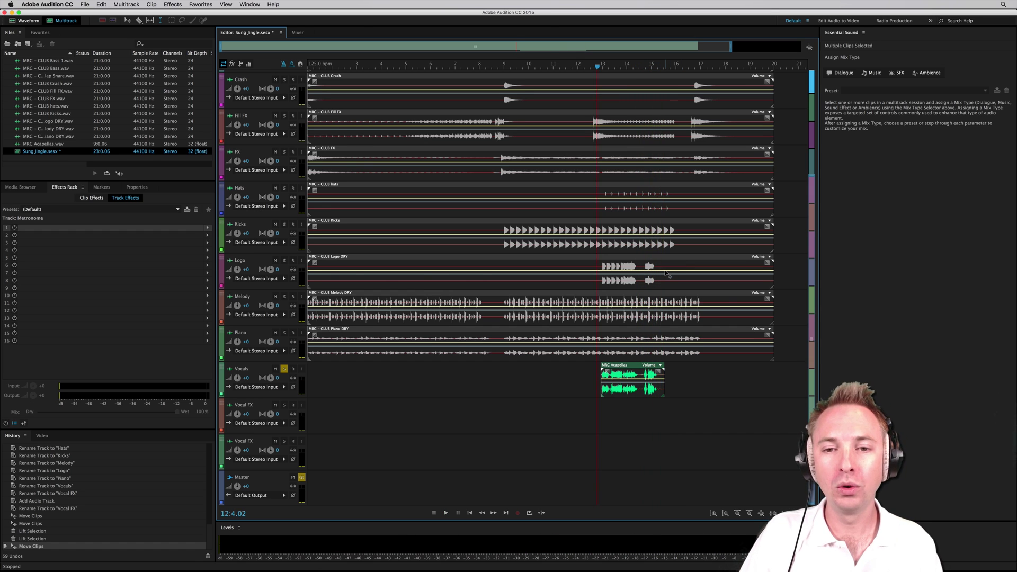
scroll(667, 274, "up", 4)
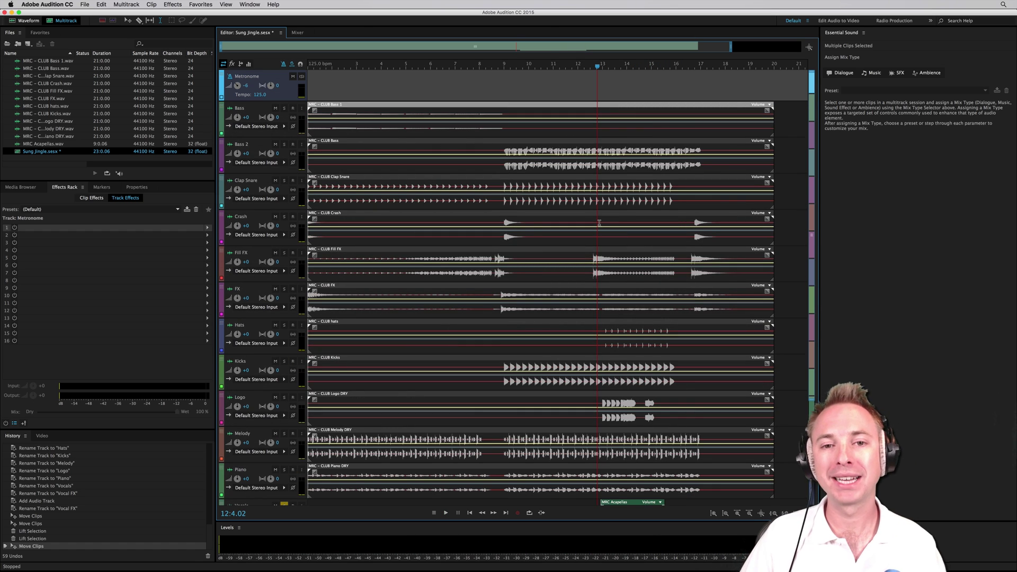